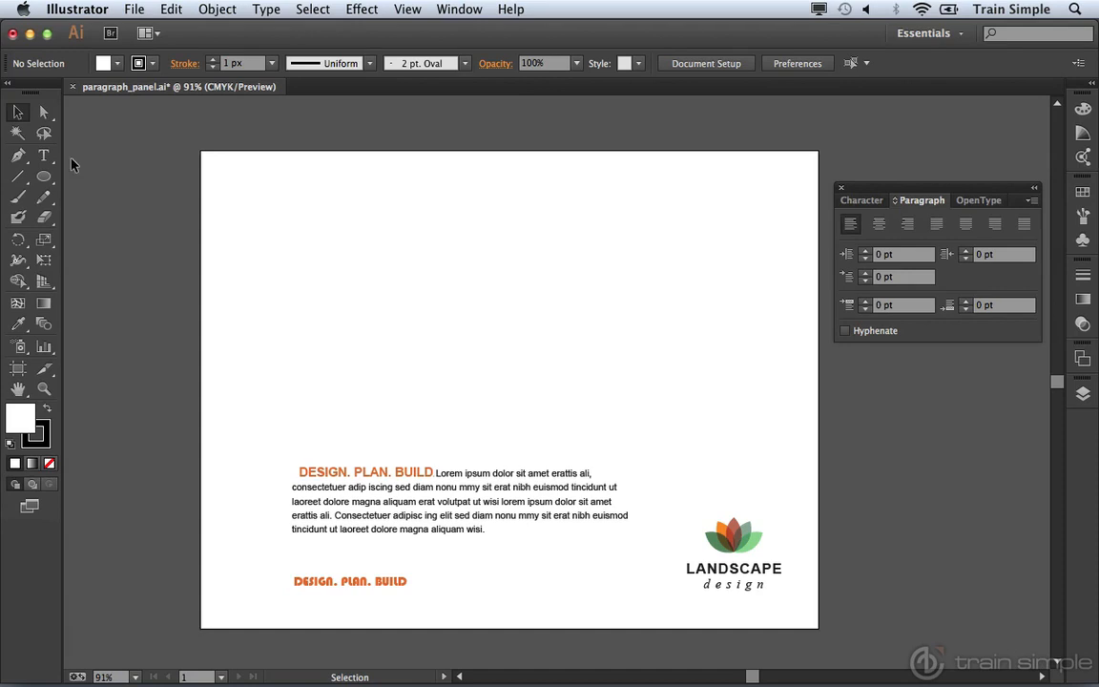
click(49, 159)
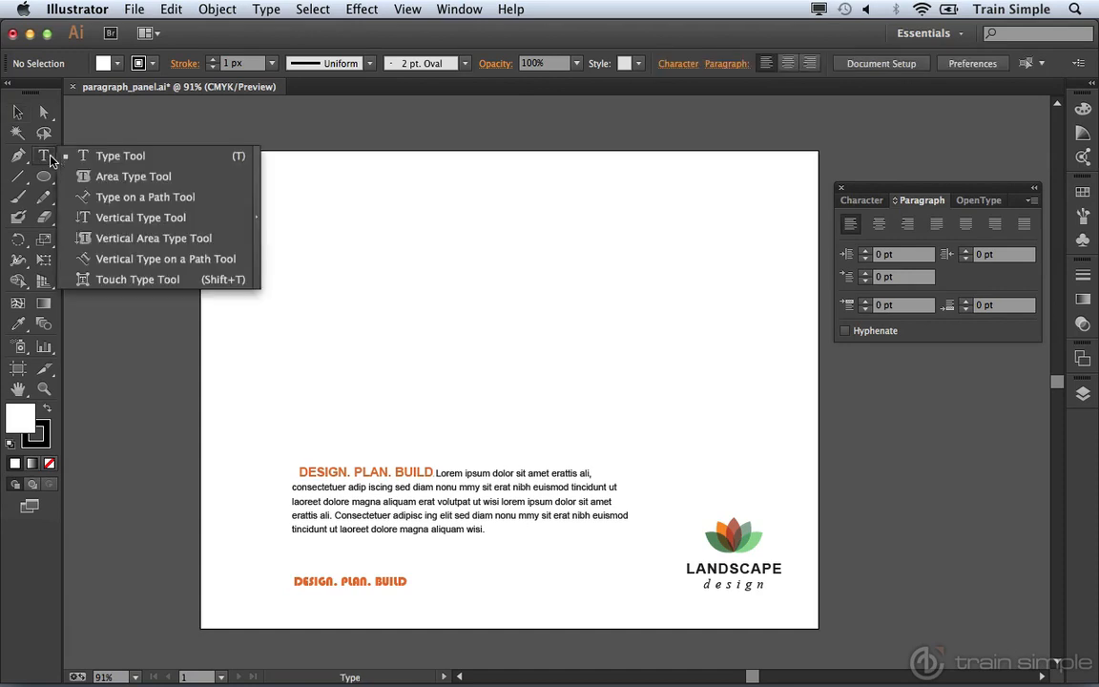
click(108, 159)
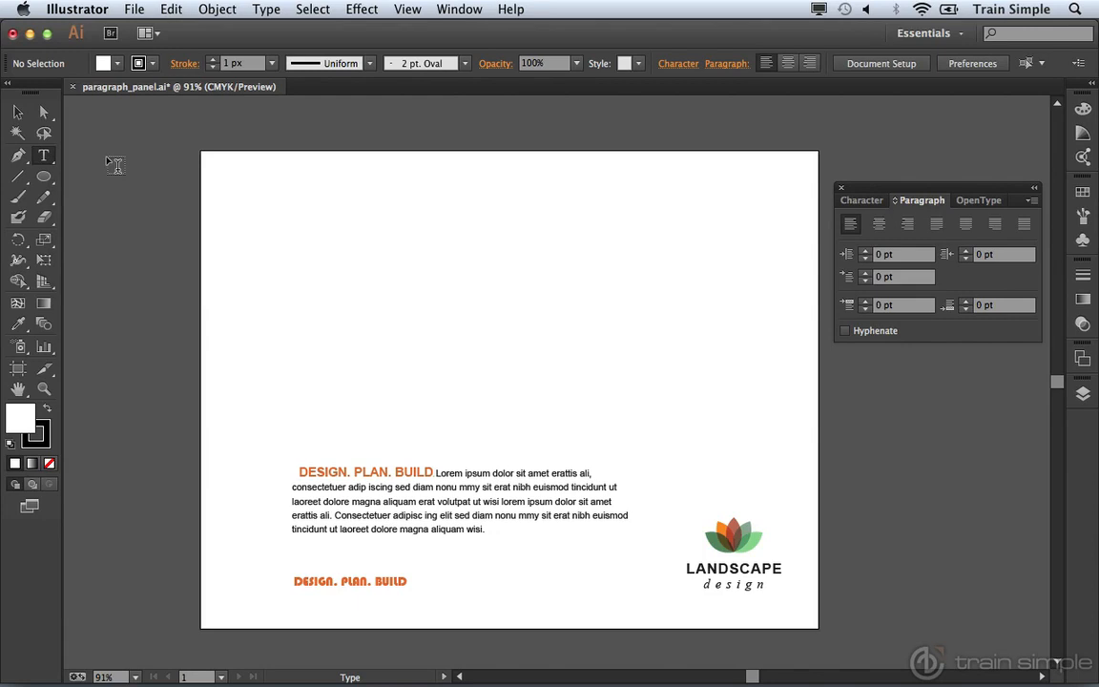
- Draw an open S-shaped curve with the Pen tool, with no fill, in the empty area above the paragraph
click(19, 156)
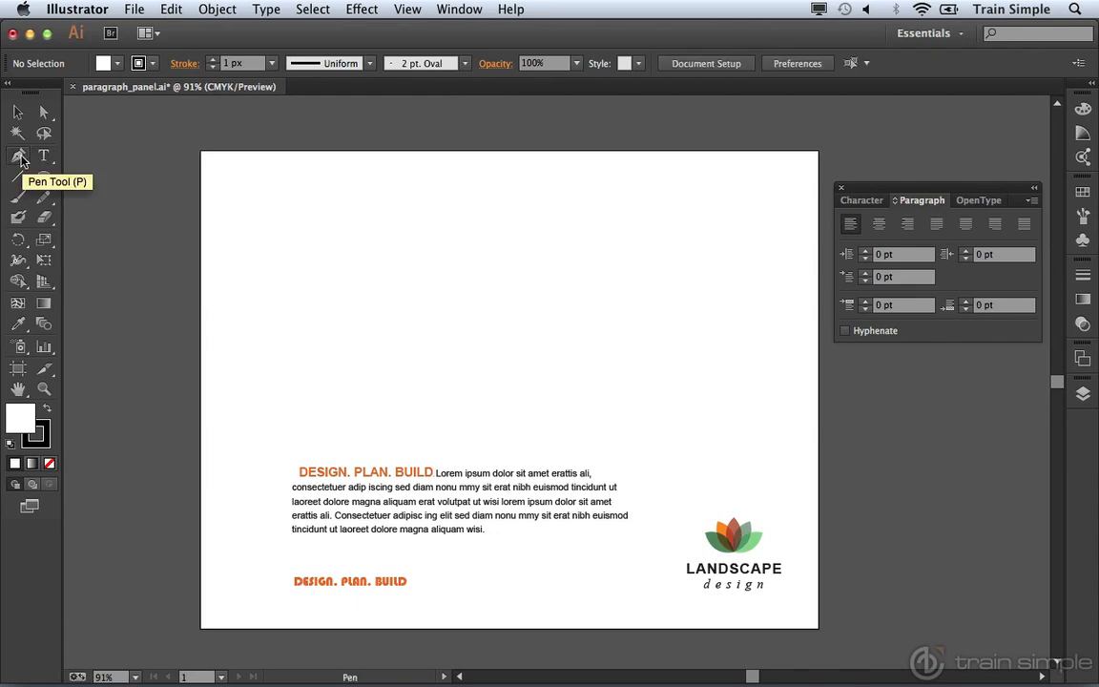
click(44, 429)
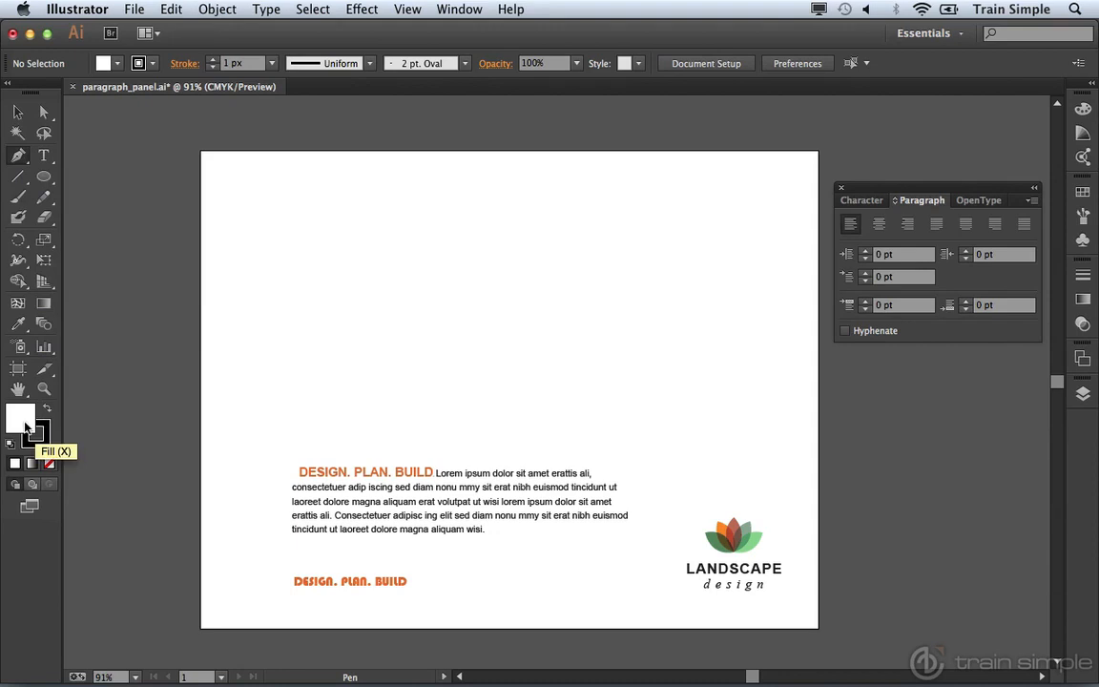
click(50, 464)
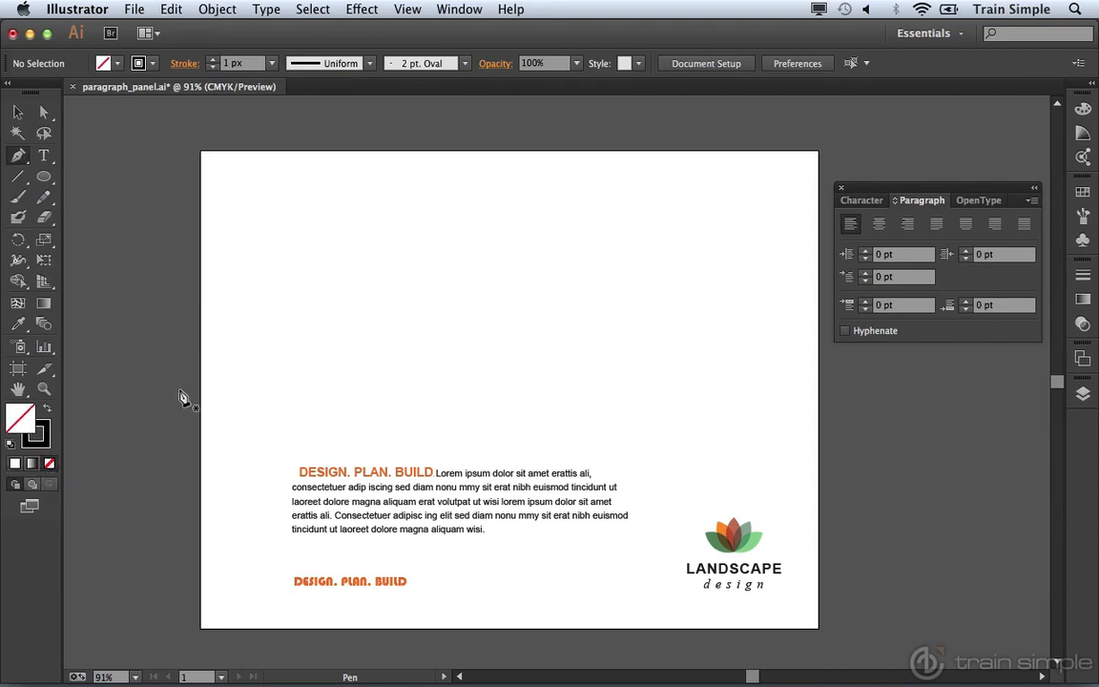
drag(304, 365, 293, 262)
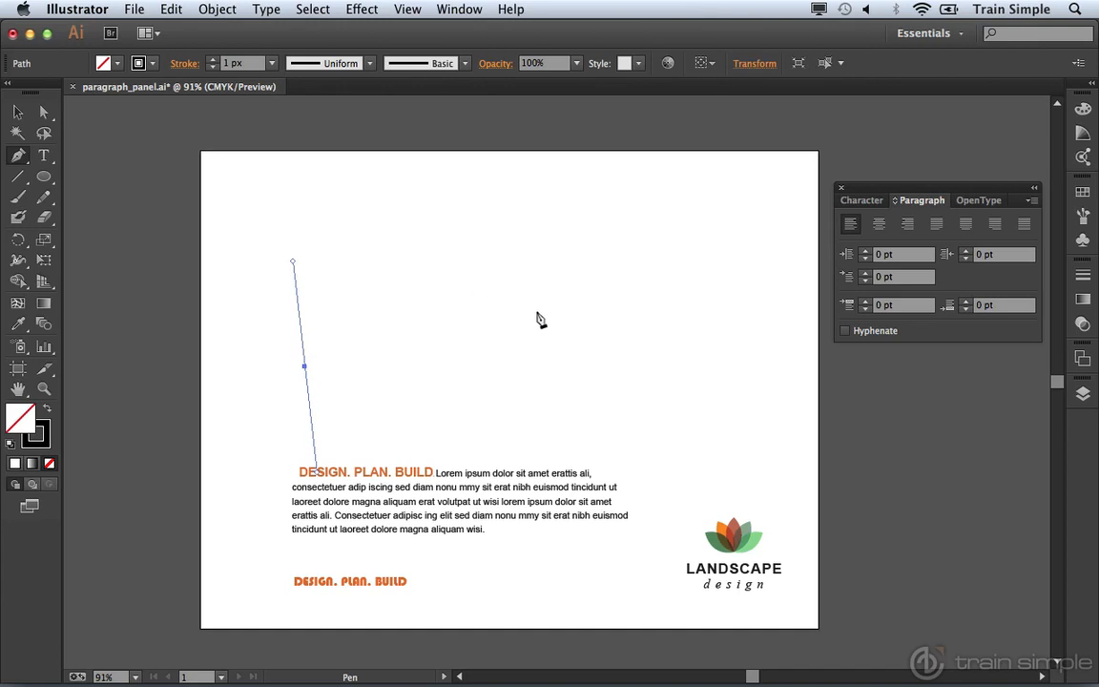
drag(539, 317, 537, 197)
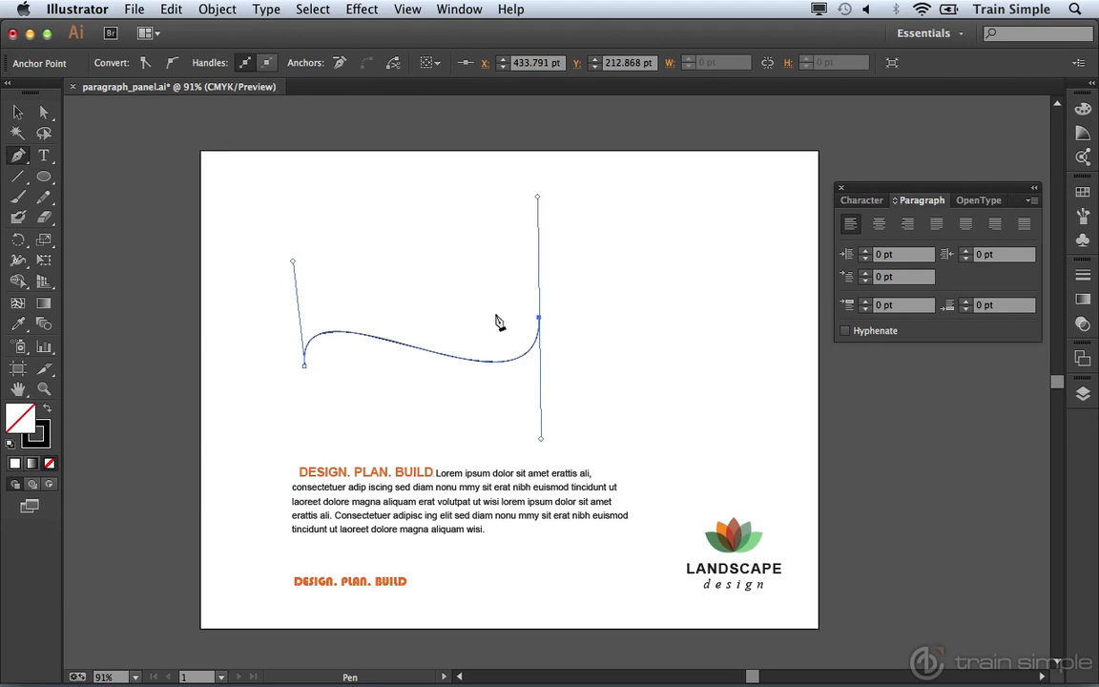
- Place type on the curved path with the Type tool and enter "Design. Plan. Build."
click(45, 156)
drag(45, 157, 101, 157)
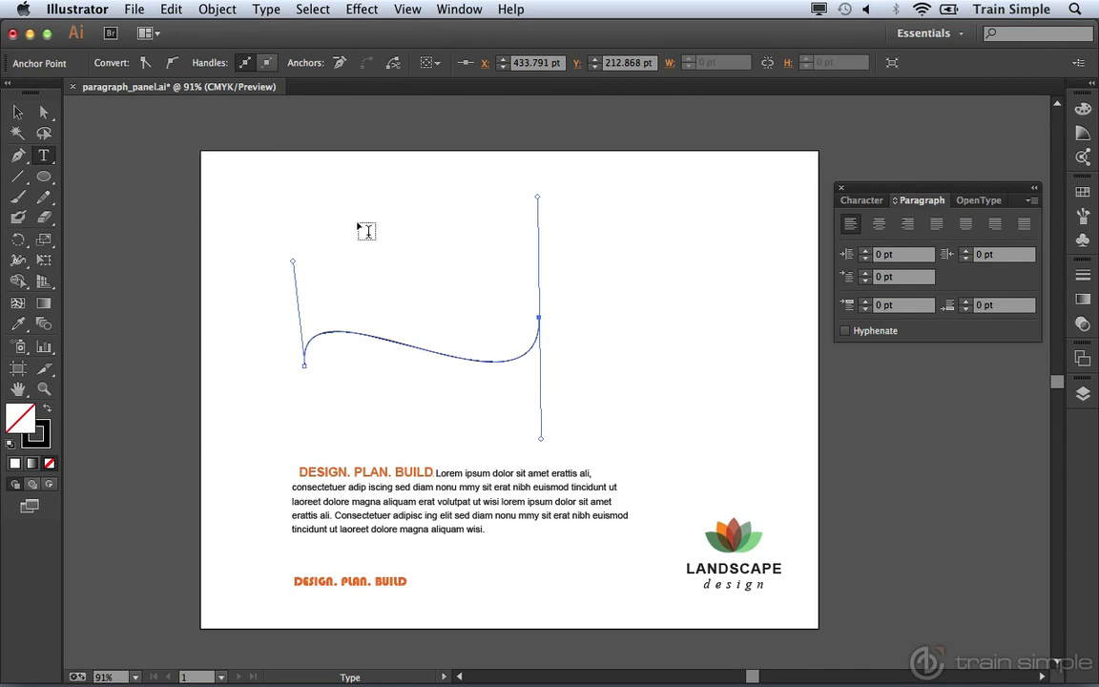
click(343, 330)
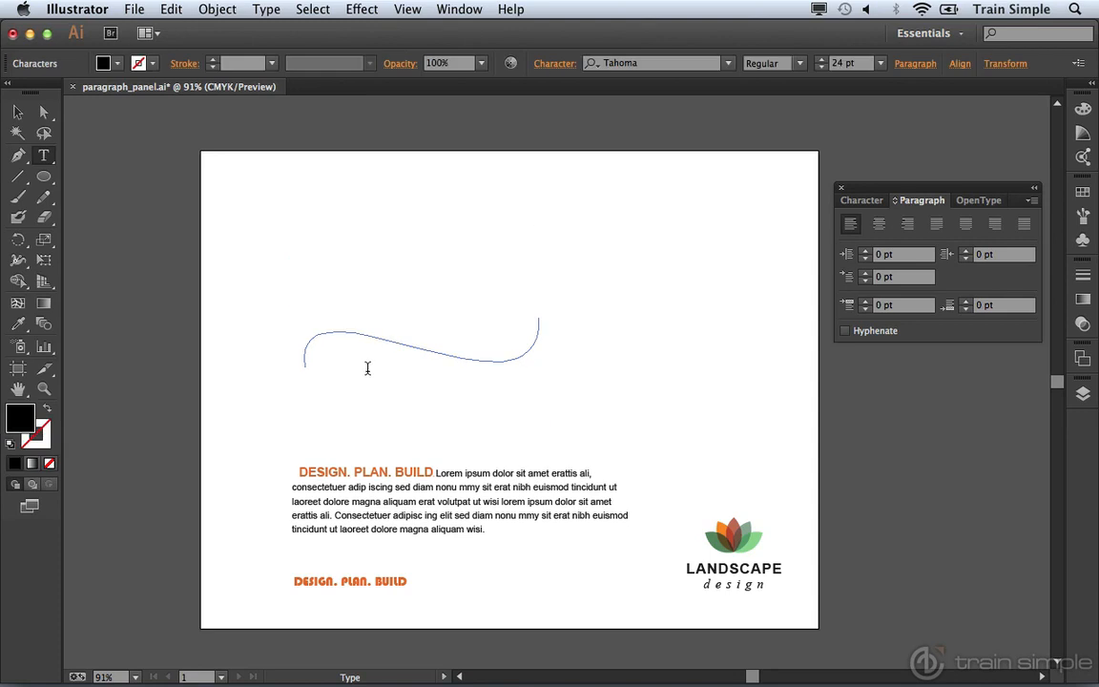
text(De sign.Plan. Build.)
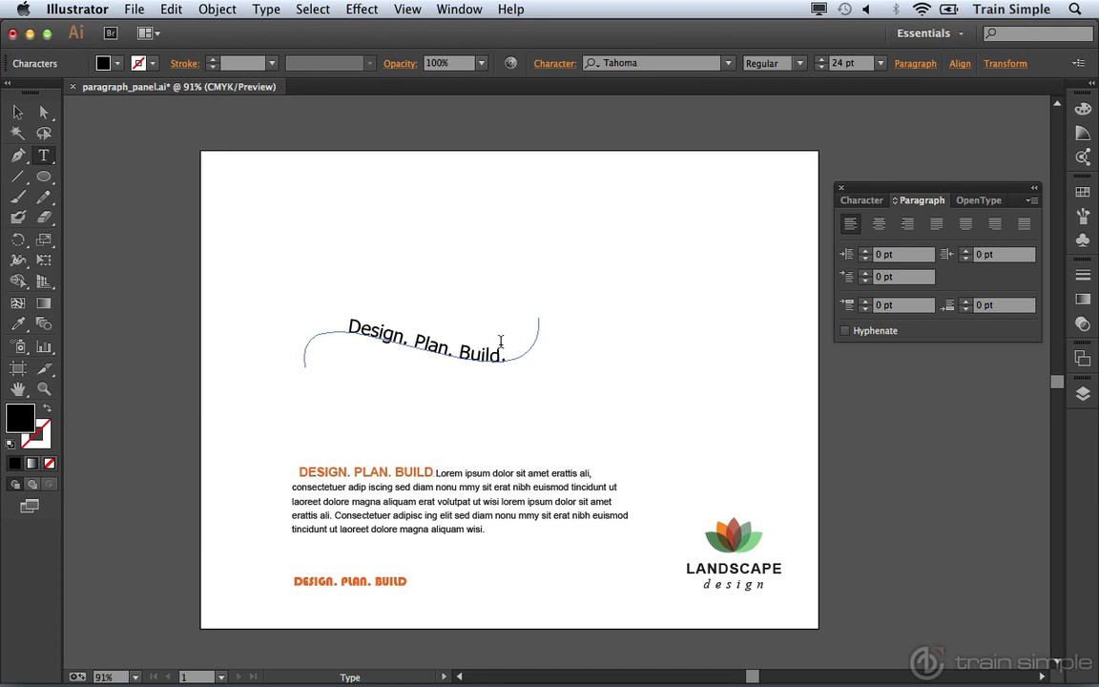
- Copy the formatting of the lower orange "DESIGN. PLAN. BUILD" line to the path text with the Eyedropper, and set its size to 24 pt
drag(508, 358, 305, 331)
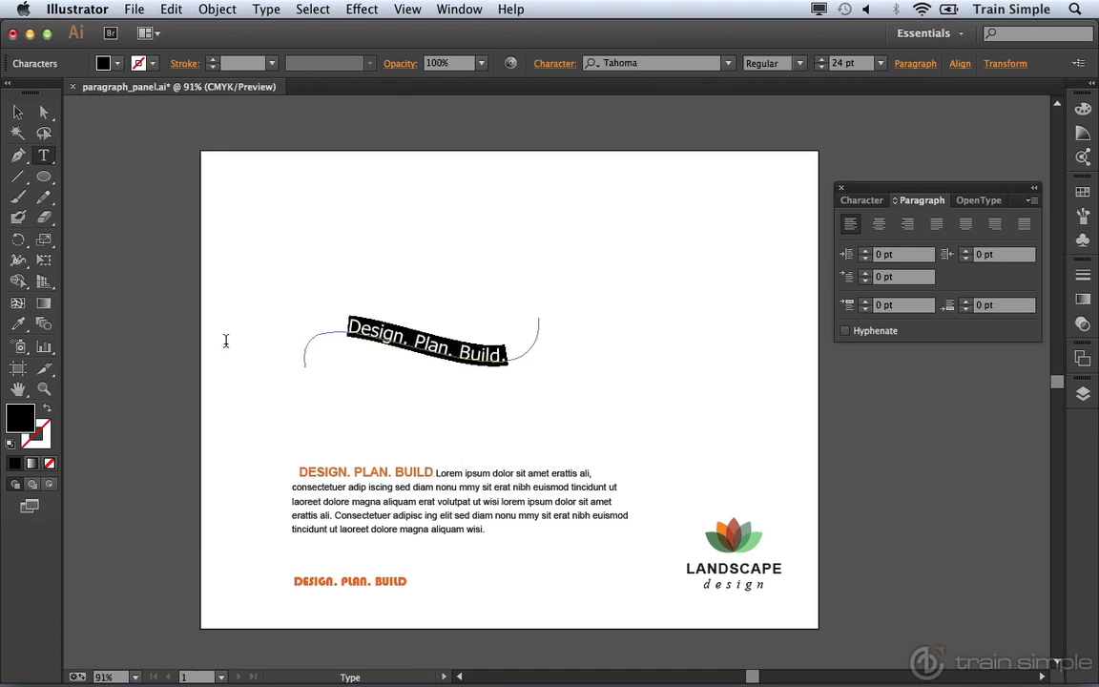
click(18, 324)
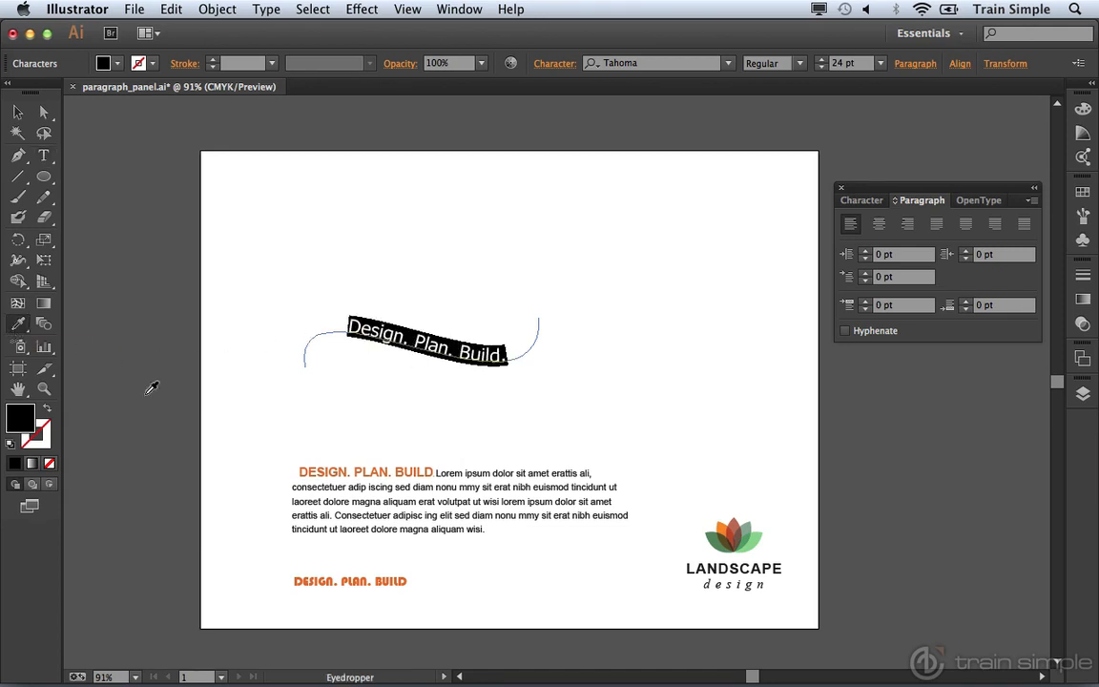
click(389, 578)
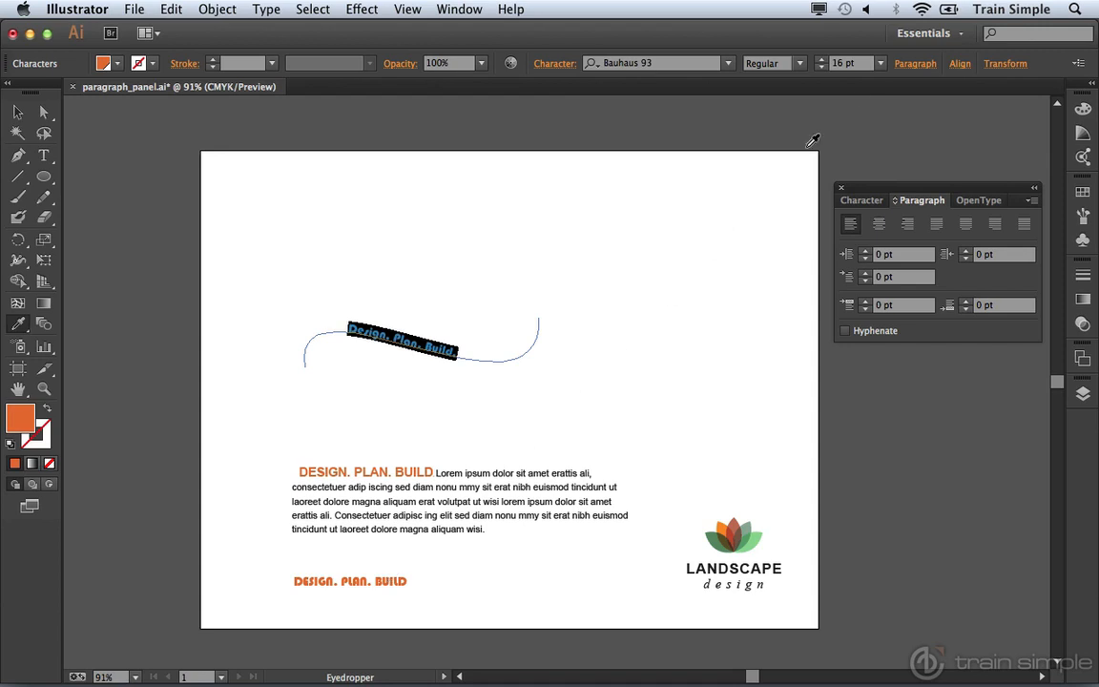
click(881, 63)
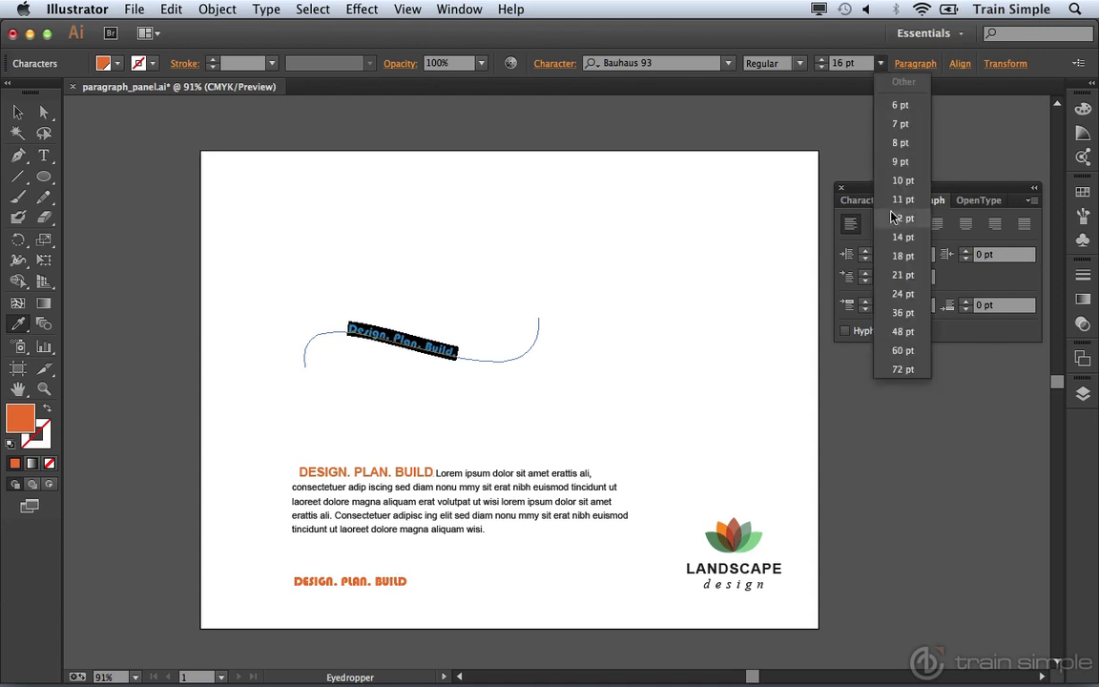
click(904, 293)
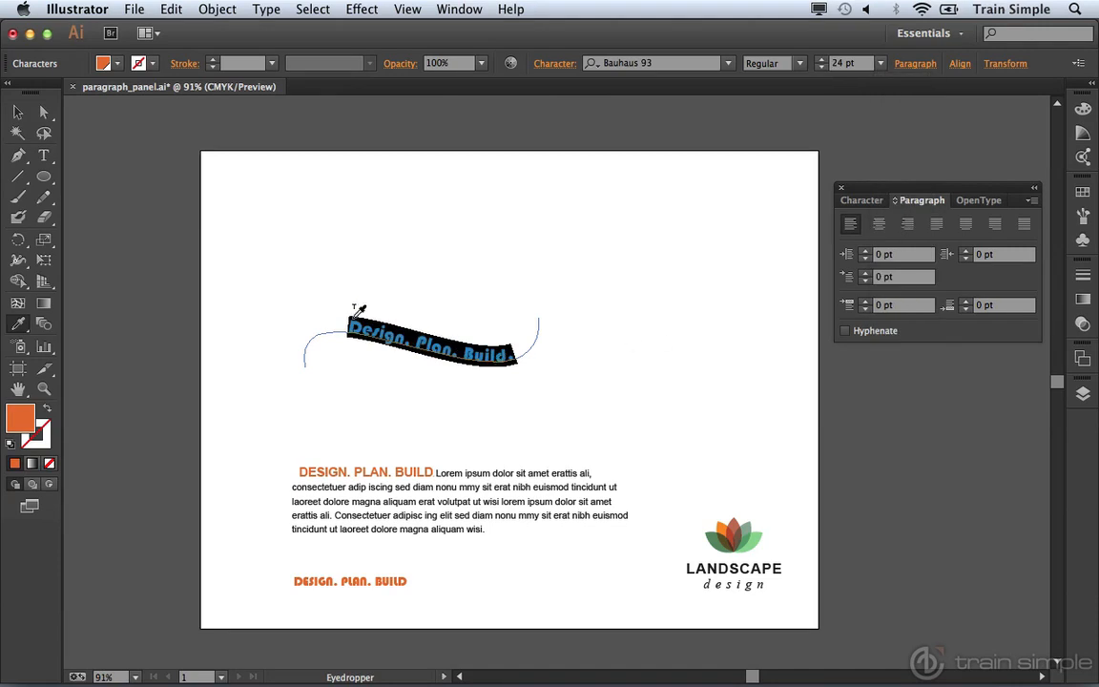
click(47, 162)
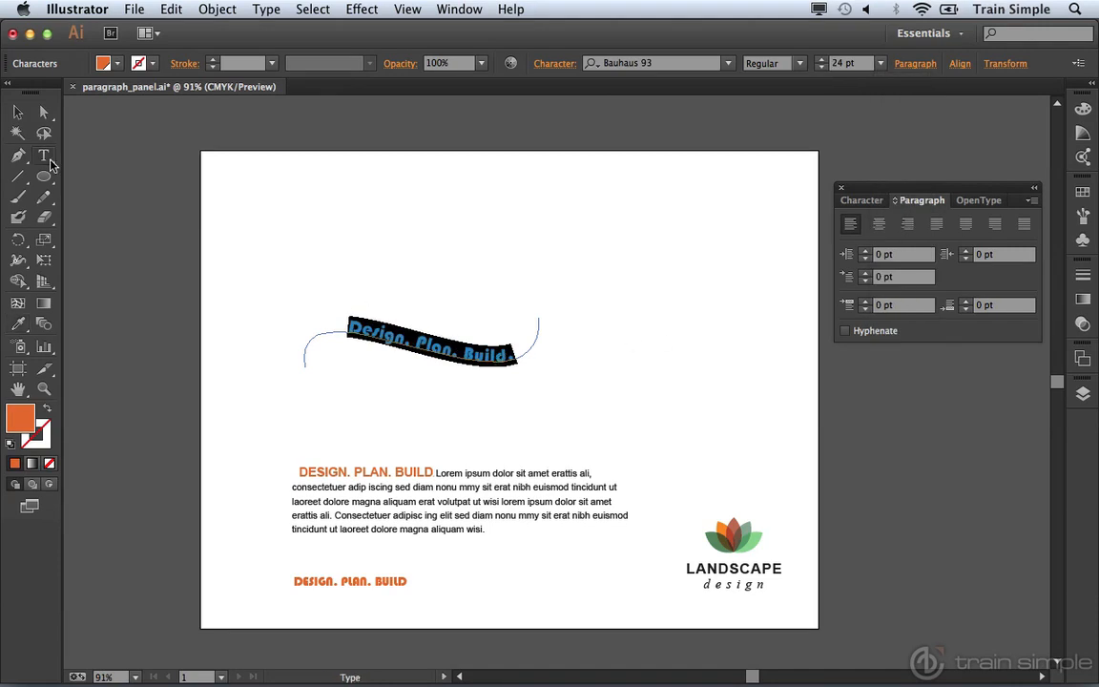
click(455, 349)
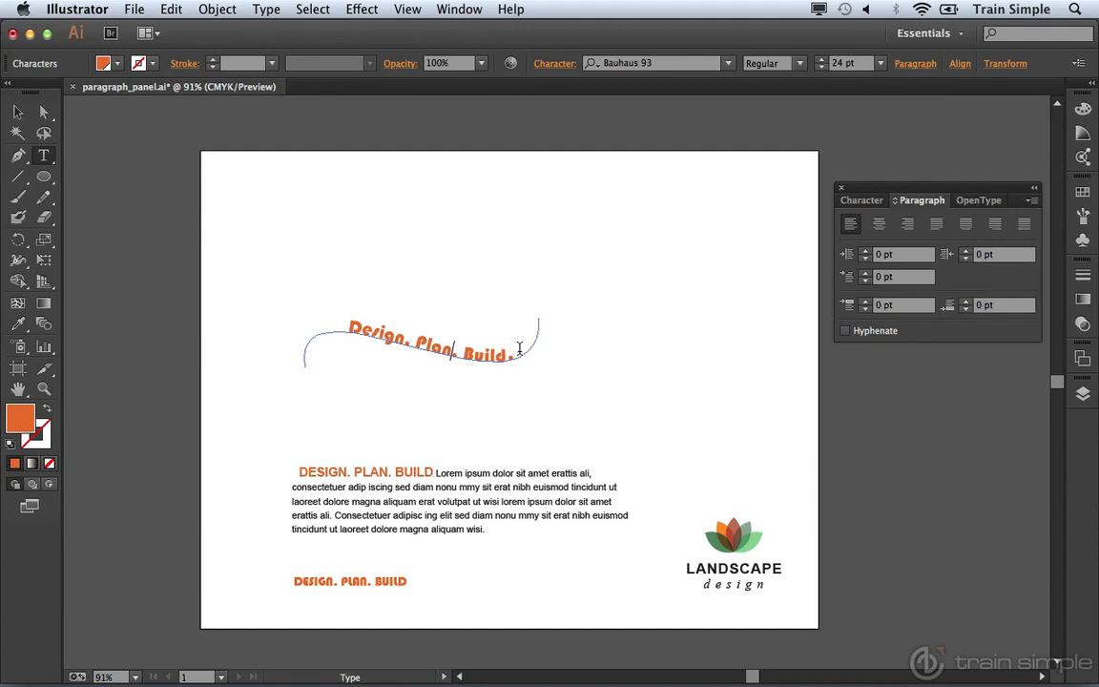
- Select the path text as an object and hide the bounding box, keeping the Selection tool active
click(17, 114)
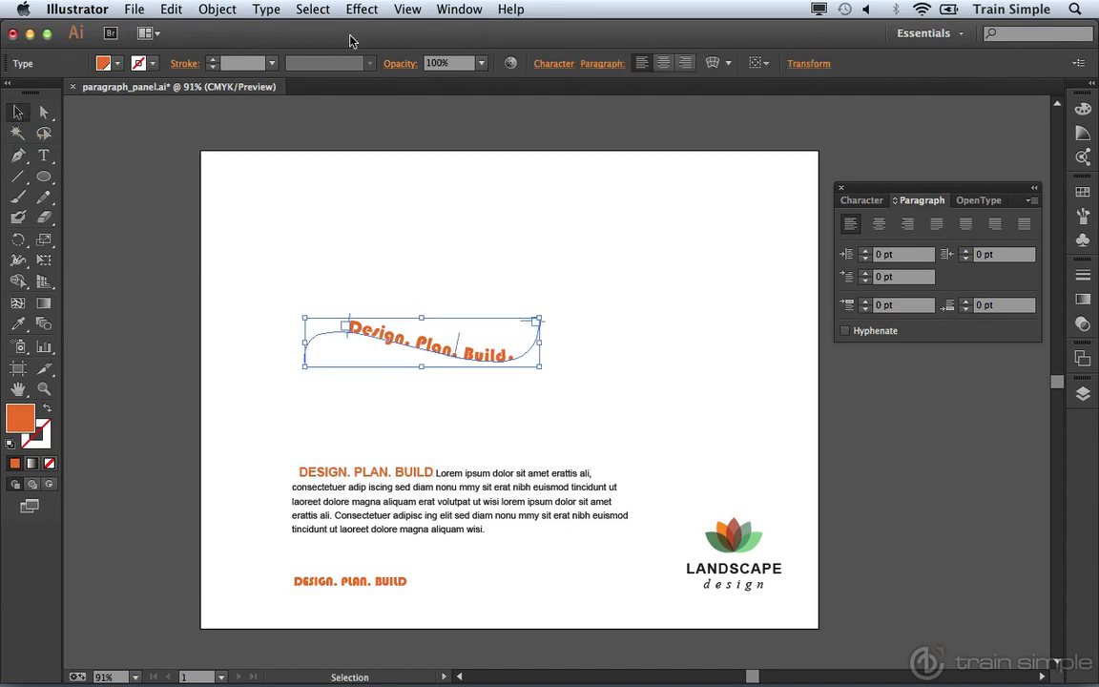
click(405, 9)
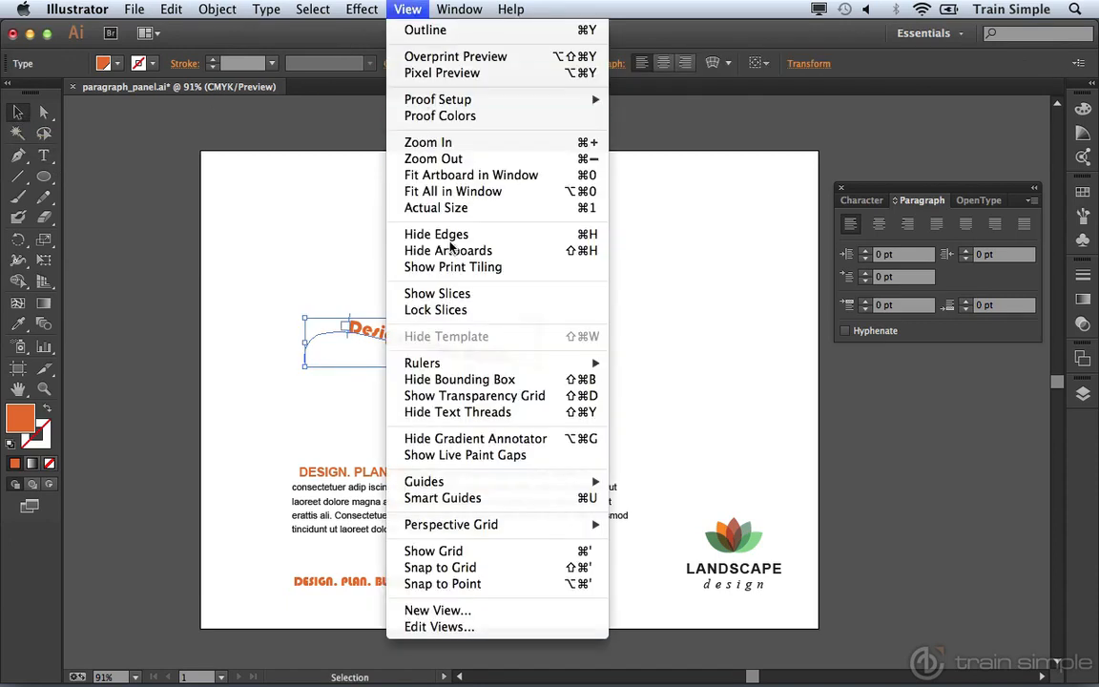
click(450, 379)
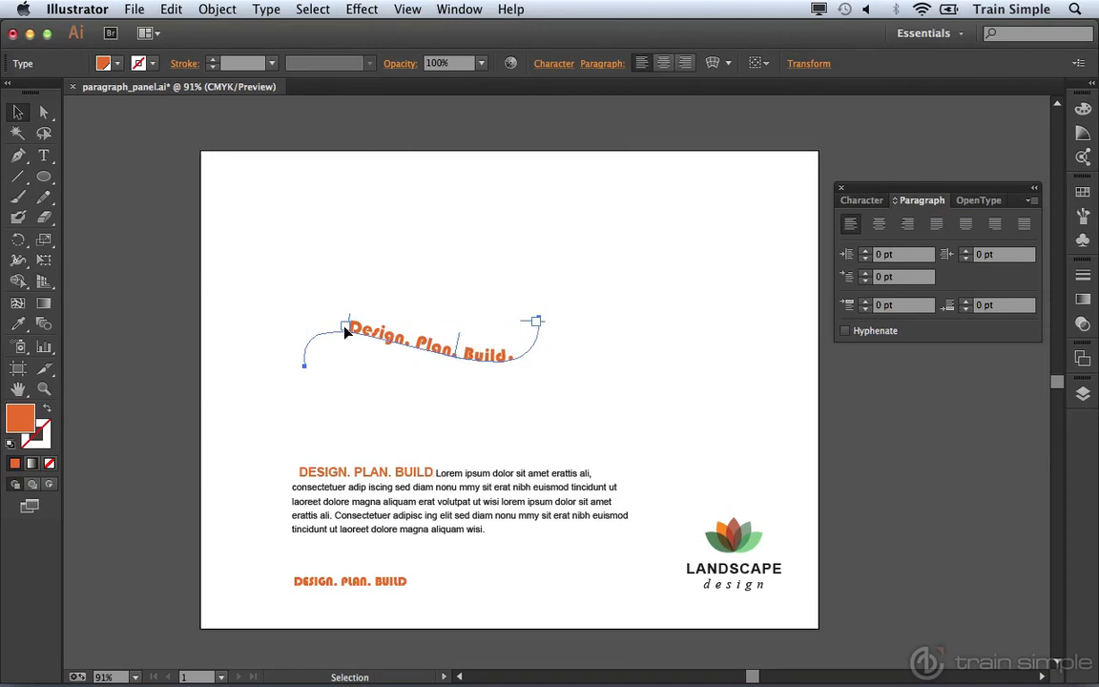
key(t)
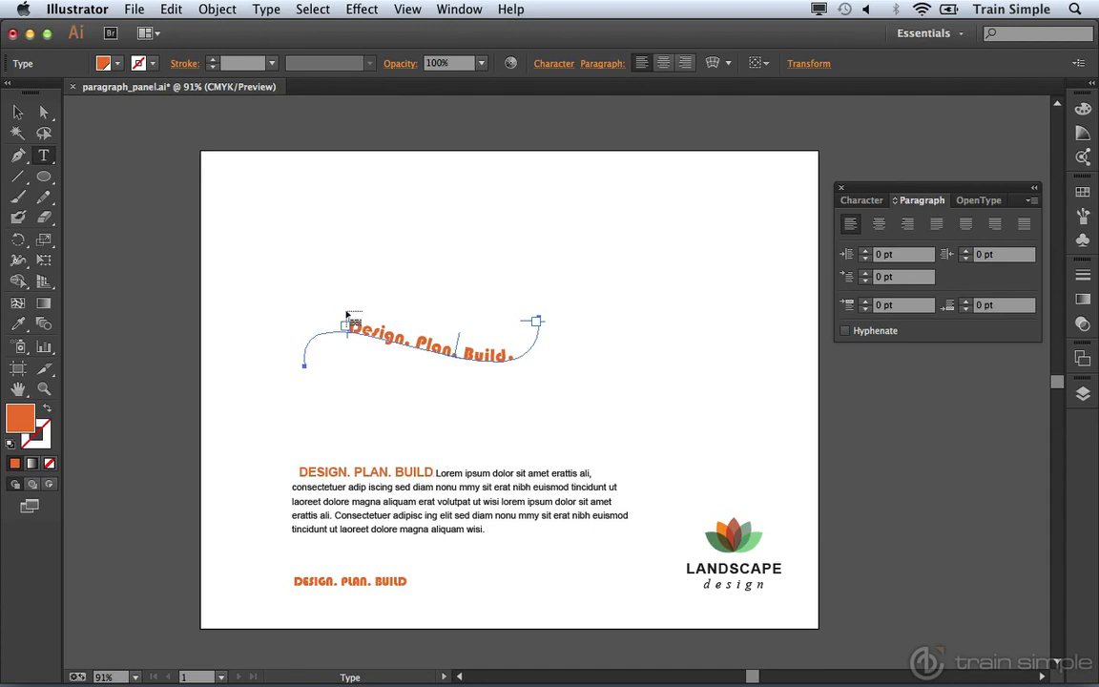
key(v)
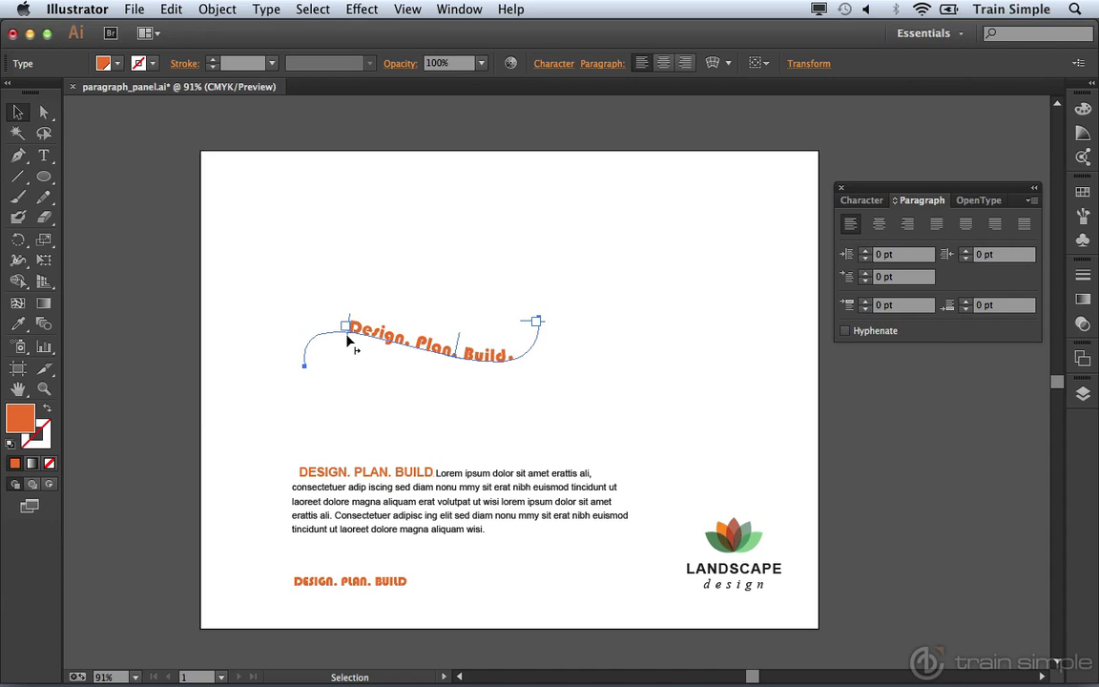
- Reposition the text along the curve by moving its start, end and centre brackets, spreading the text area over nearly the whole path
mouse_move(347, 336)
mouse_down()
mouse_move(313, 344)
mouse_move(329, 340)
mouse_up()
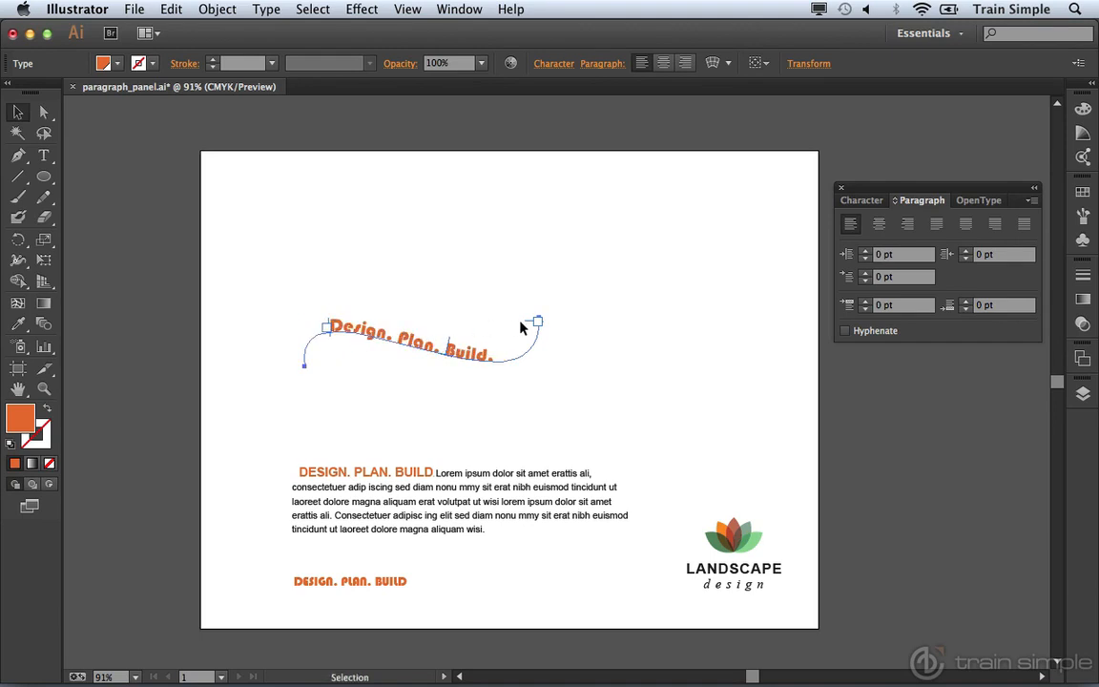
drag(534, 321, 447, 355)
drag(449, 359, 541, 335)
mouse_move(447, 343)
mouse_down()
mouse_move(417, 341)
mouse_move(459, 343)
mouse_up()
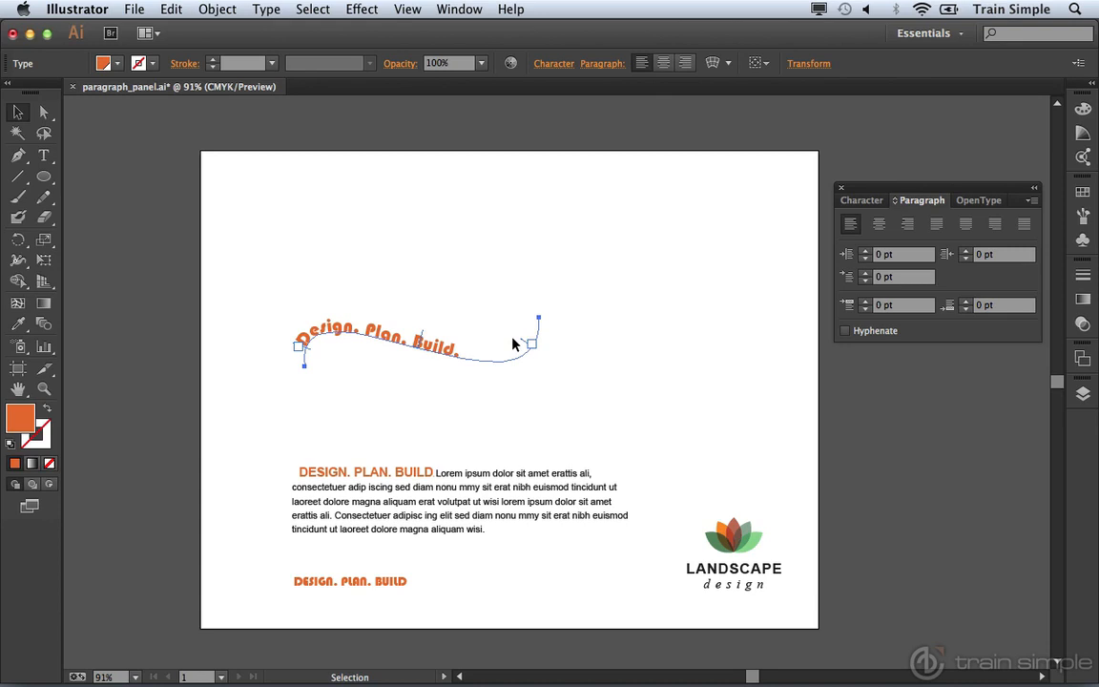
- Try centre and right alignment on the path text, and return it to left alignment
click(663, 63)
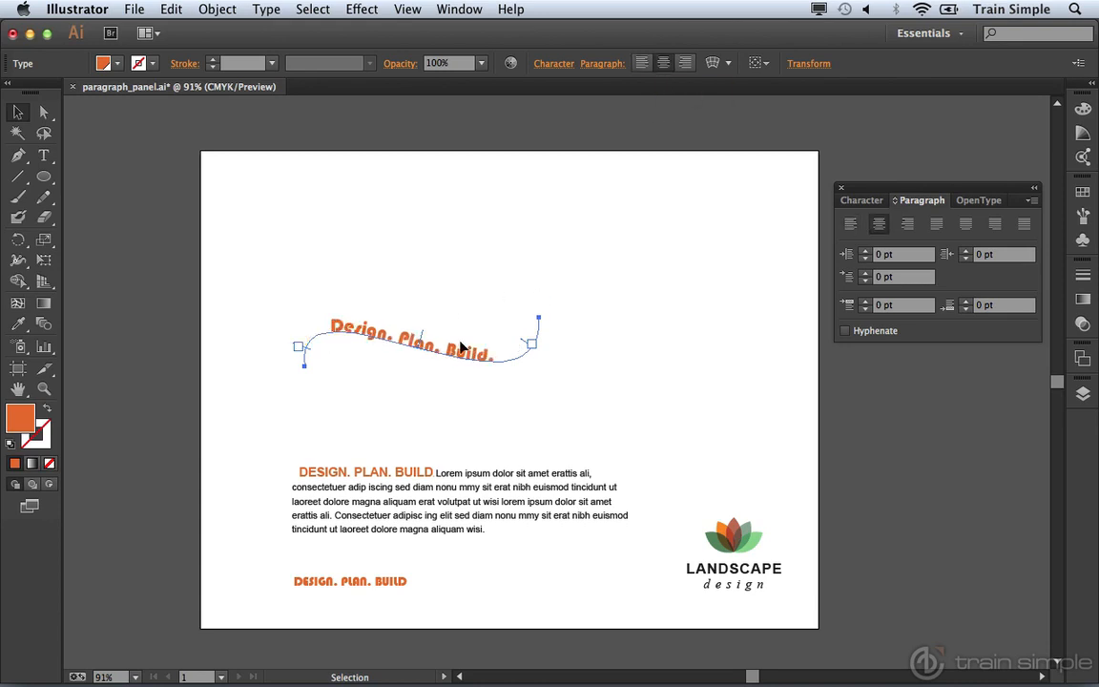
click(684, 64)
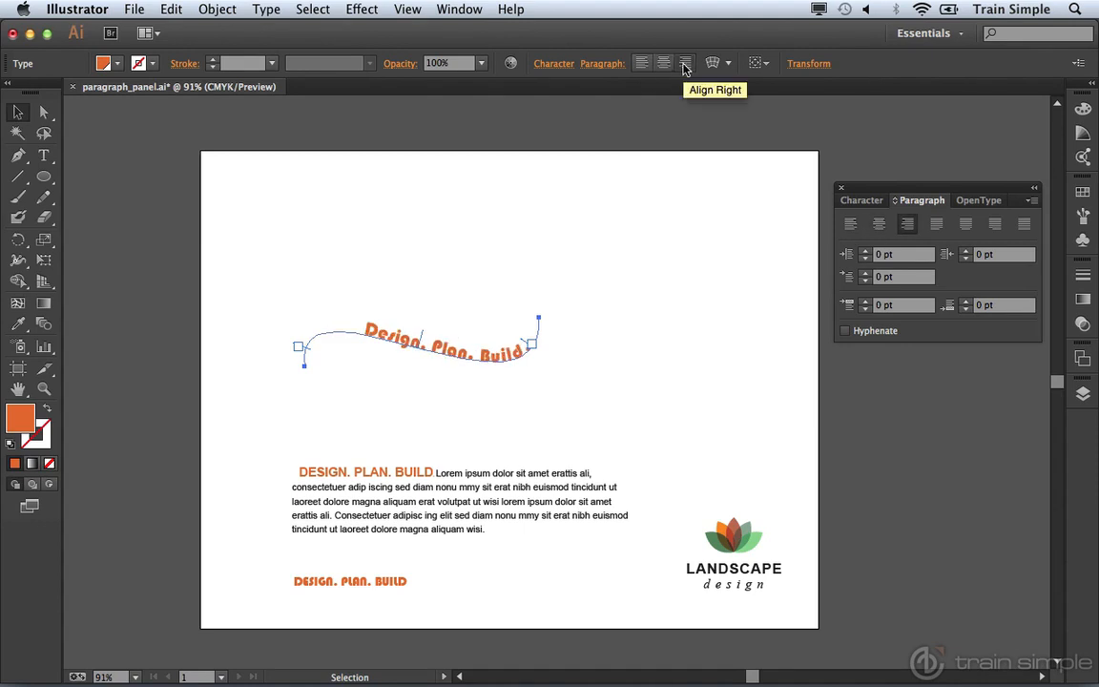
click(641, 63)
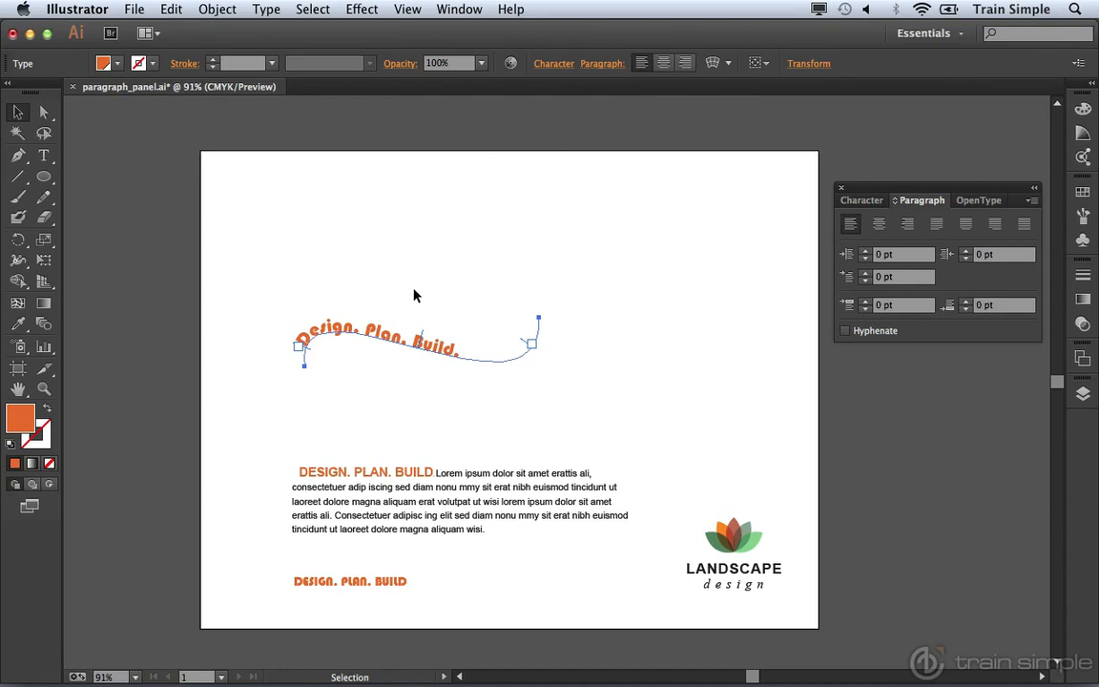
- Flip the text to the underside of the curve using its centre bracket
mouse_move(423, 339)
mouse_down()
mouse_move(422, 367)
mouse_move(409, 360)
mouse_move(422, 363)
mouse_up()
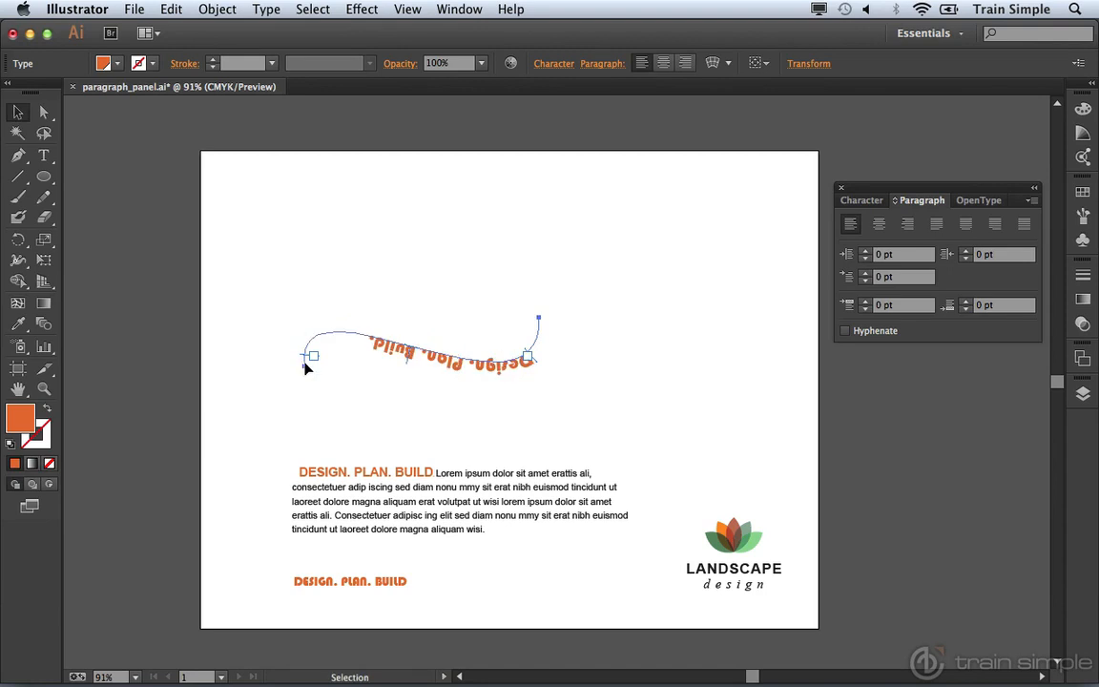